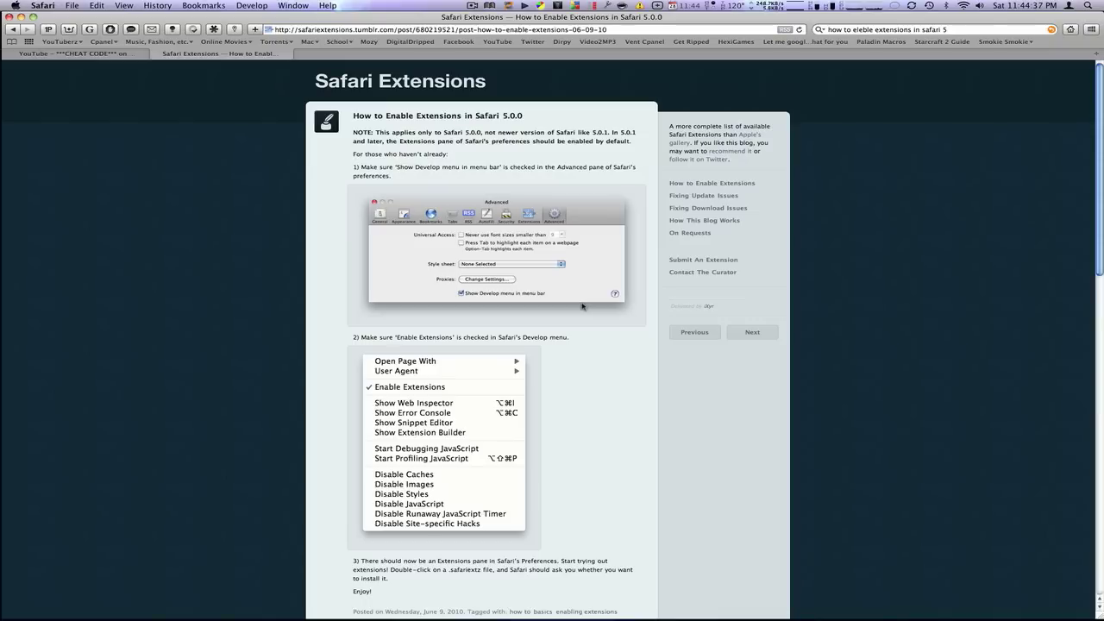
In Safari Preferences' Advanced pane, check the Develop menu, then turn off 'Show Develop menu in menu bar'
click(43, 5)
click(53, 60)
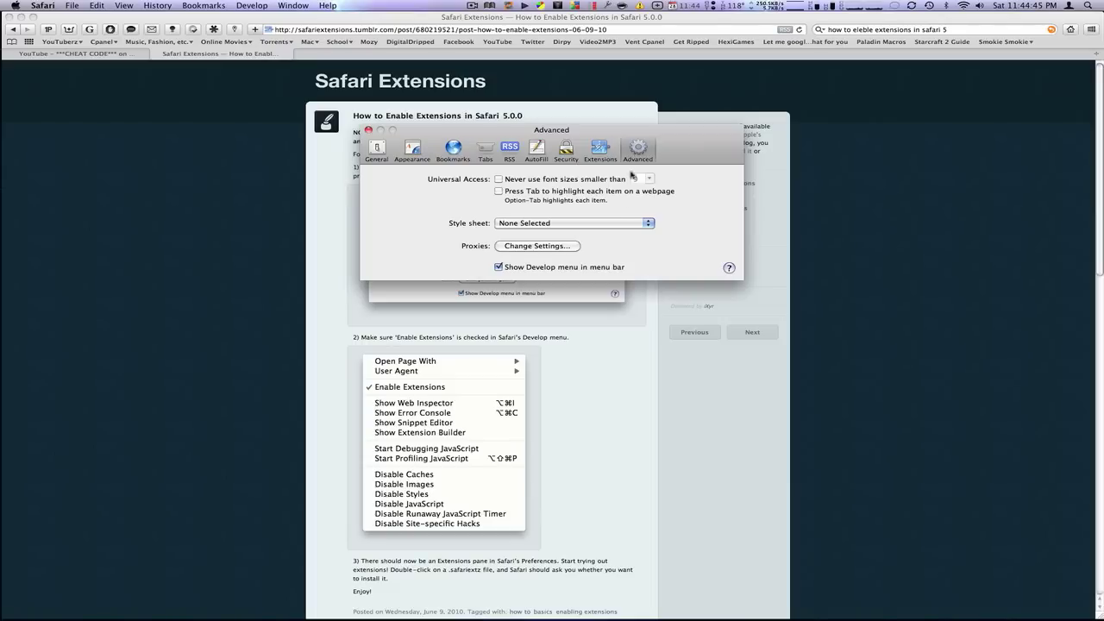
click(509, 270)
click(508, 269)
click(250, 6)
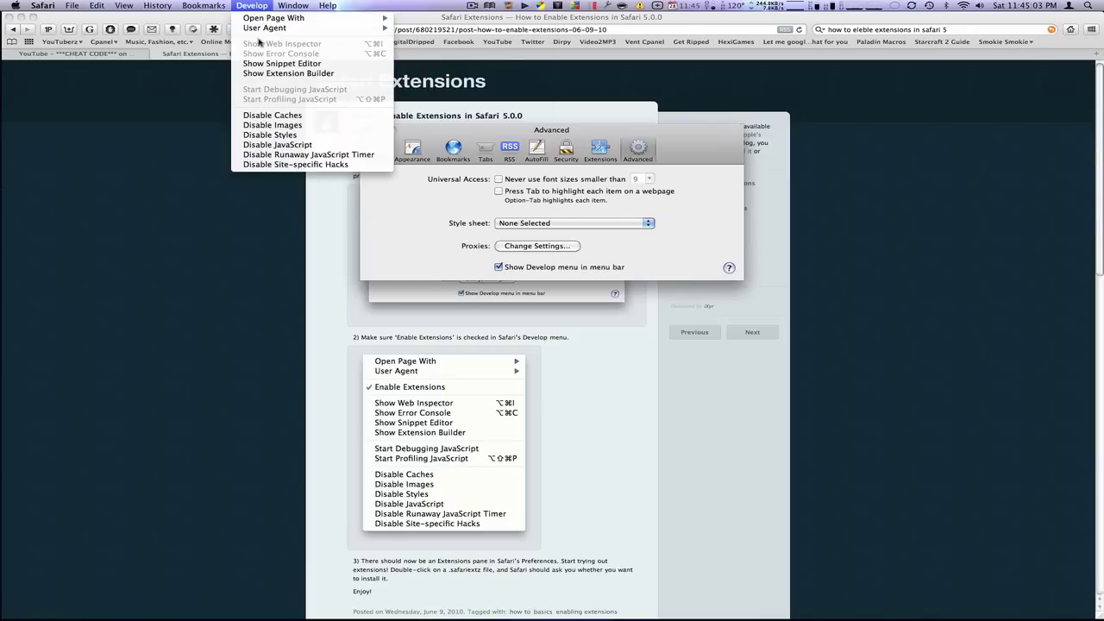
click(252, 7)
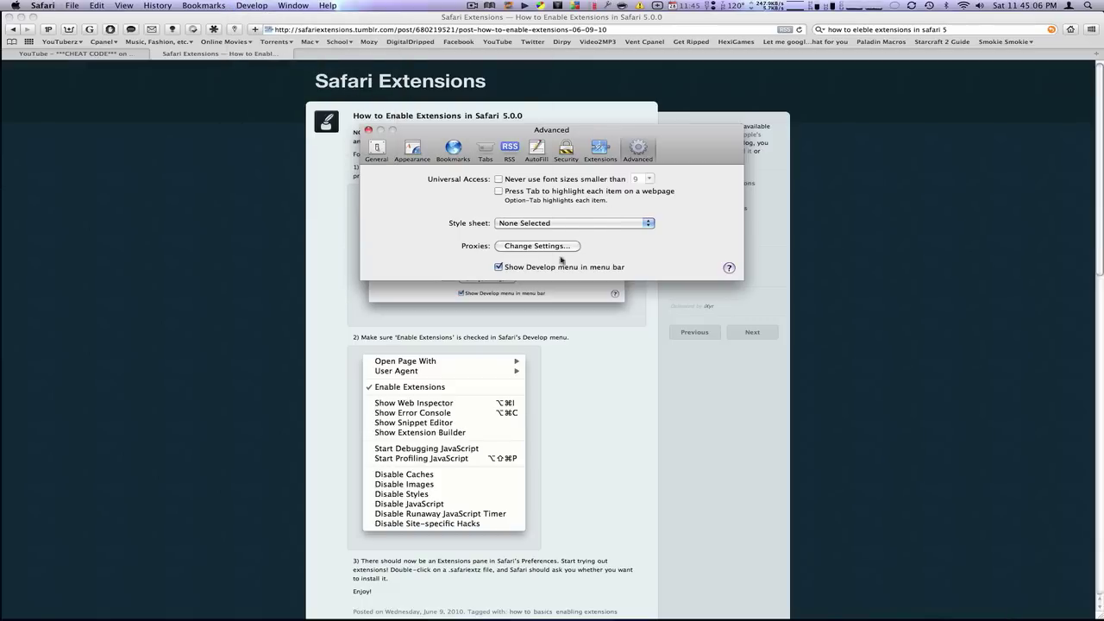
click(499, 267)
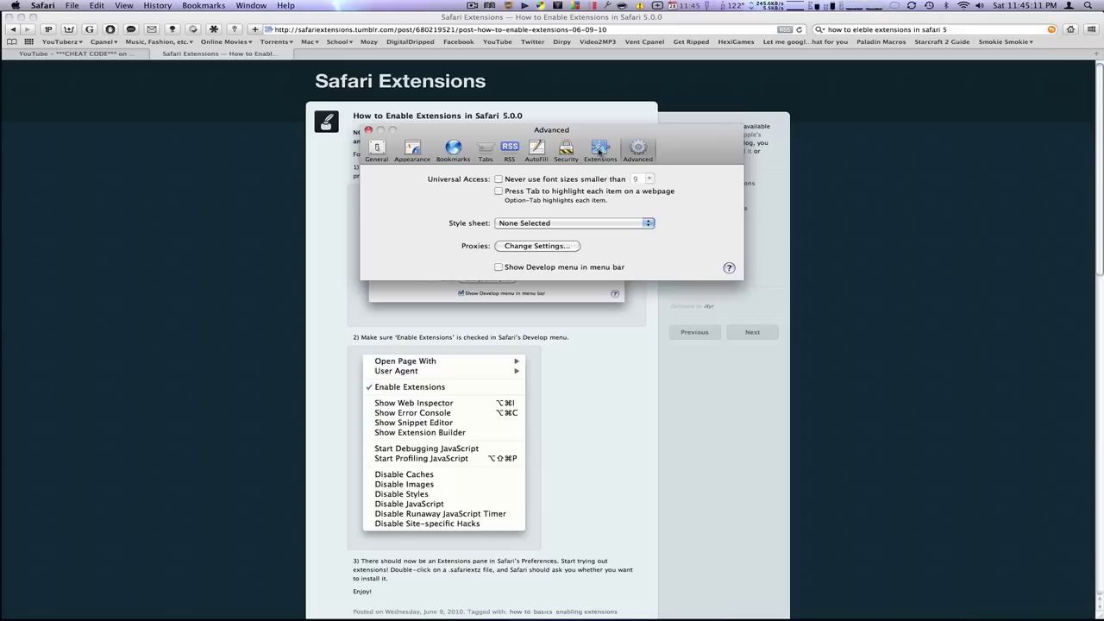
click(599, 151)
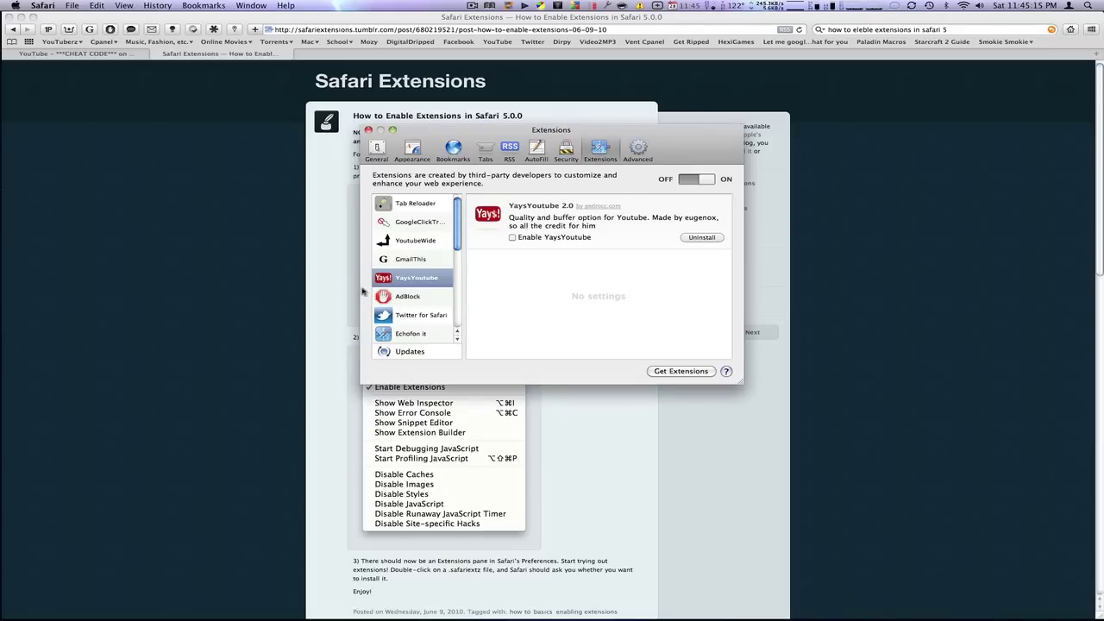
scroll(399, 280, down, 5)
scroll(411, 296, up, 5)
mouse_move(460, 235)
mouse_down()
mouse_move(459, 309)
mouse_move(457, 216)
mouse_up()
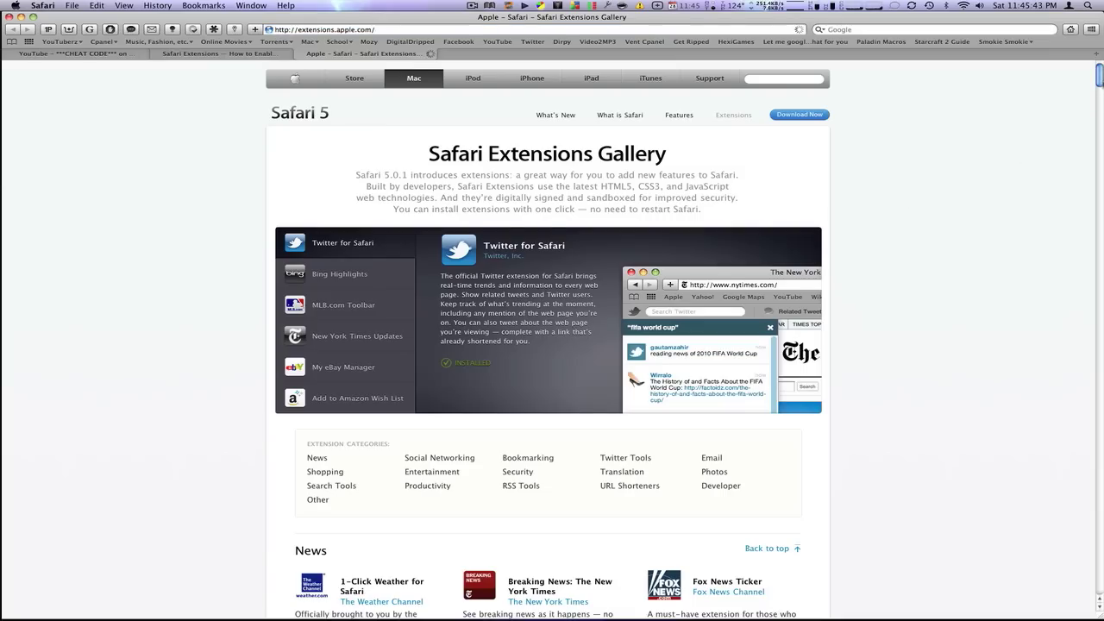
Scroll the Safari Extensions Gallery page to browse the extension categories
drag(1100, 82, 1074, 89)
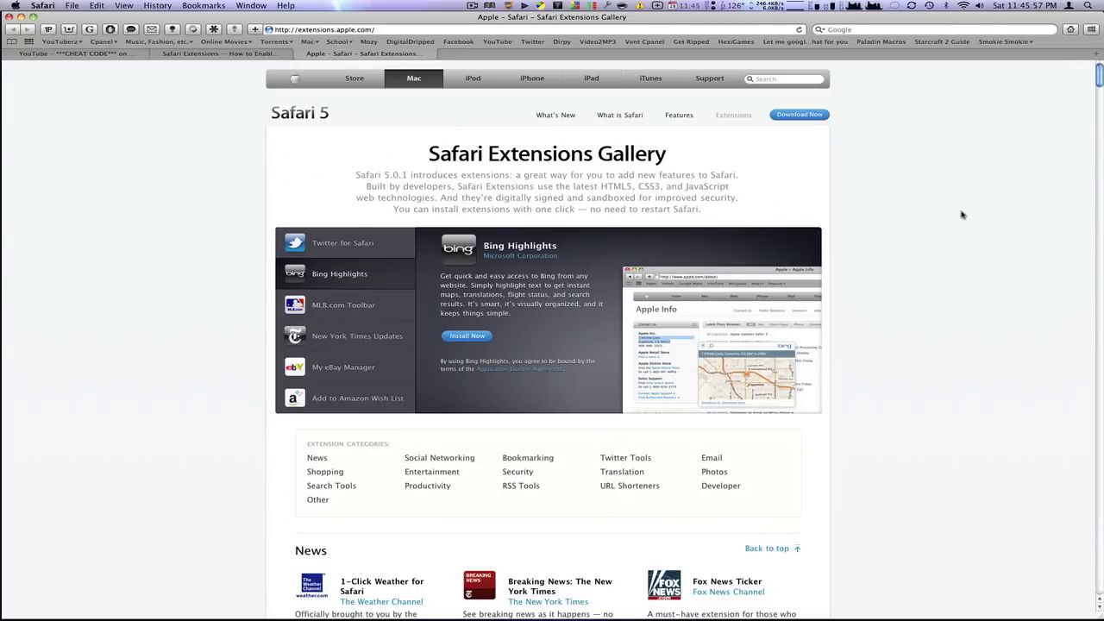
Bring the Extensions preferences window forward and close it with the gallery and guide tabs
key(F9)
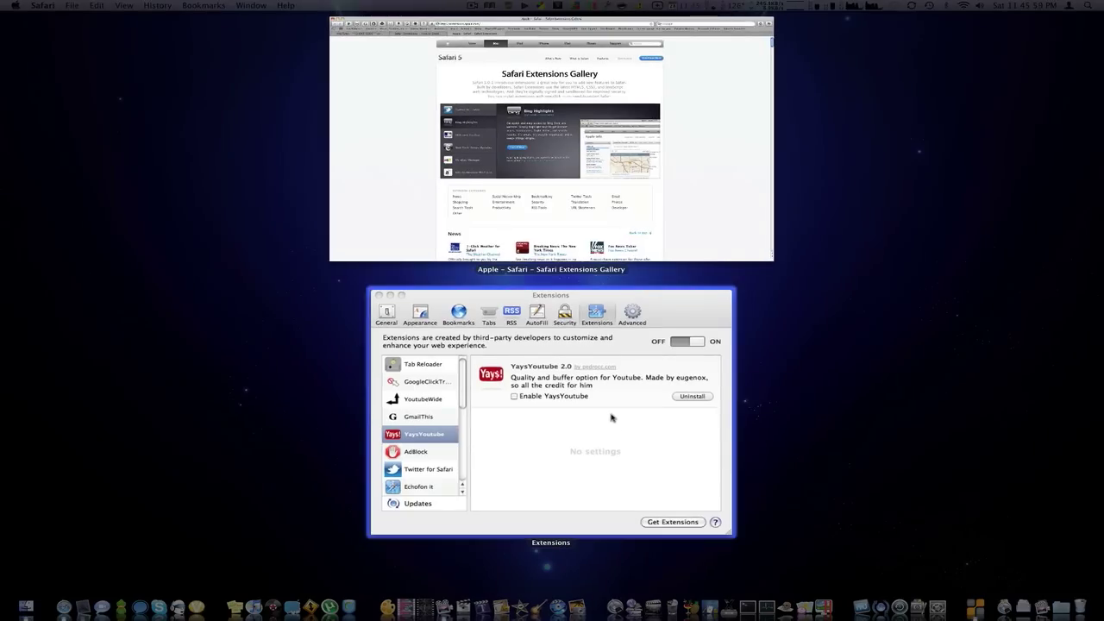
click(611, 414)
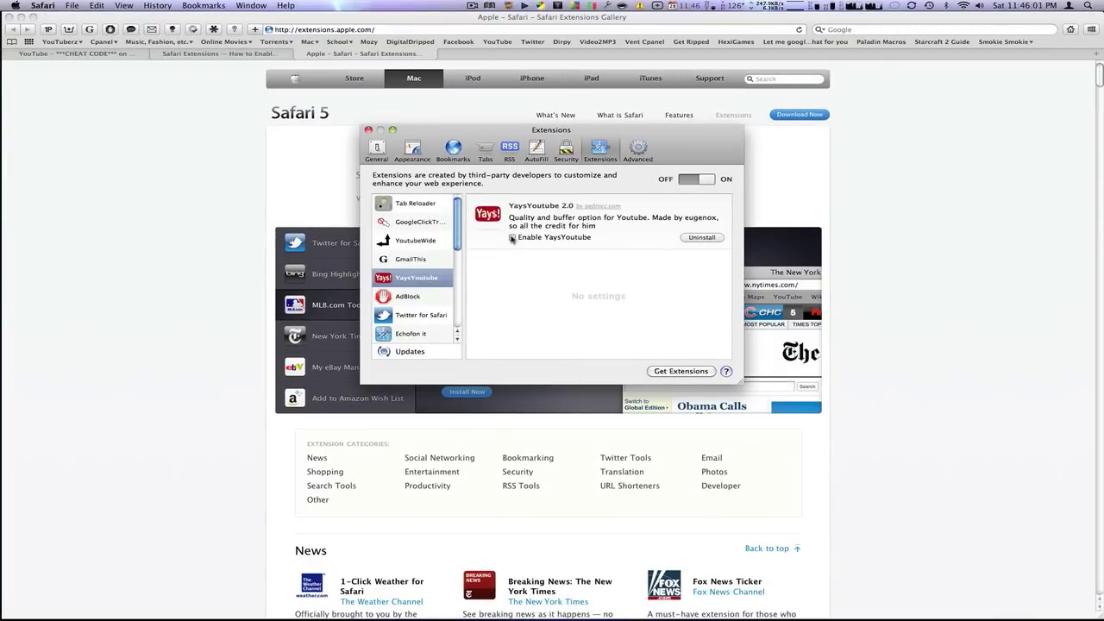
key(super+w)
key(super+w)
key(super+w)
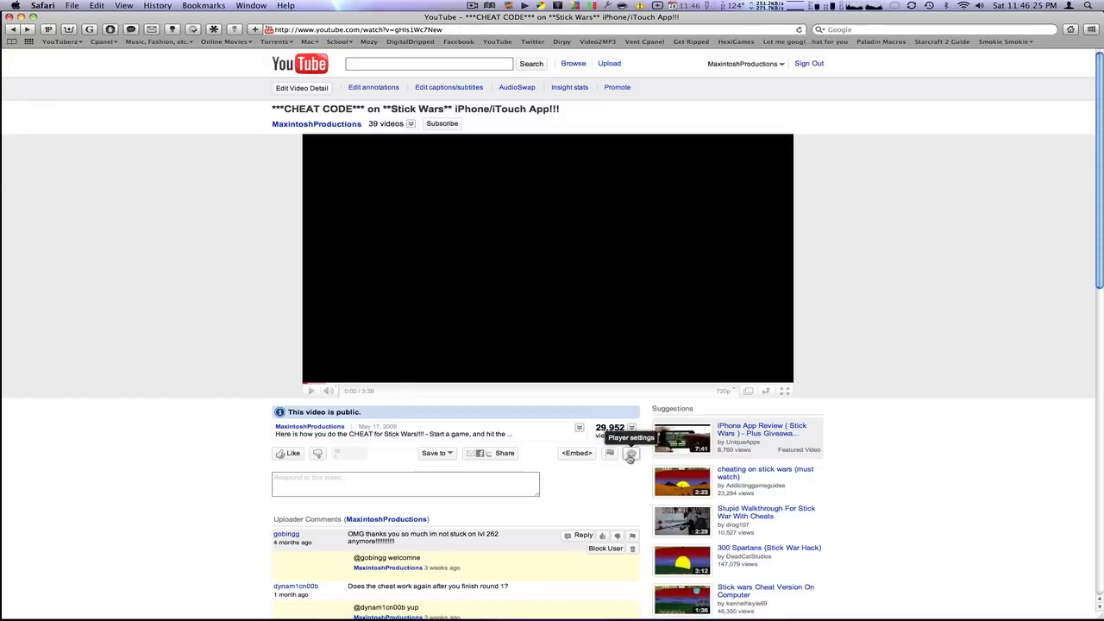
Open the YouTube player settings bar below the Stick Wars video
click(632, 455)
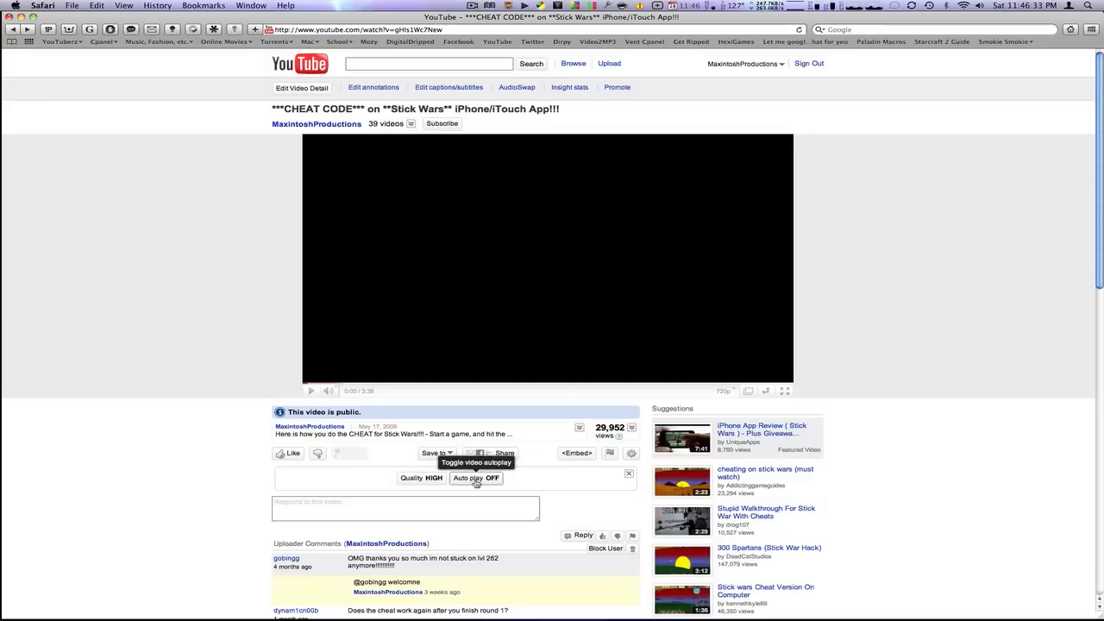
right_click(749, 473)
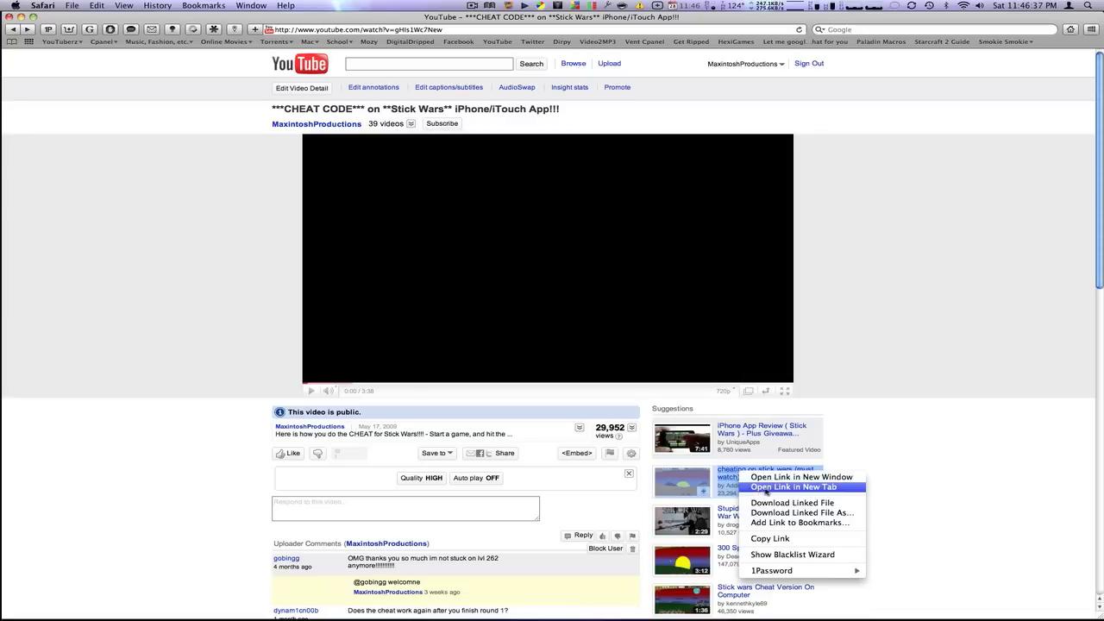
click(893, 440)
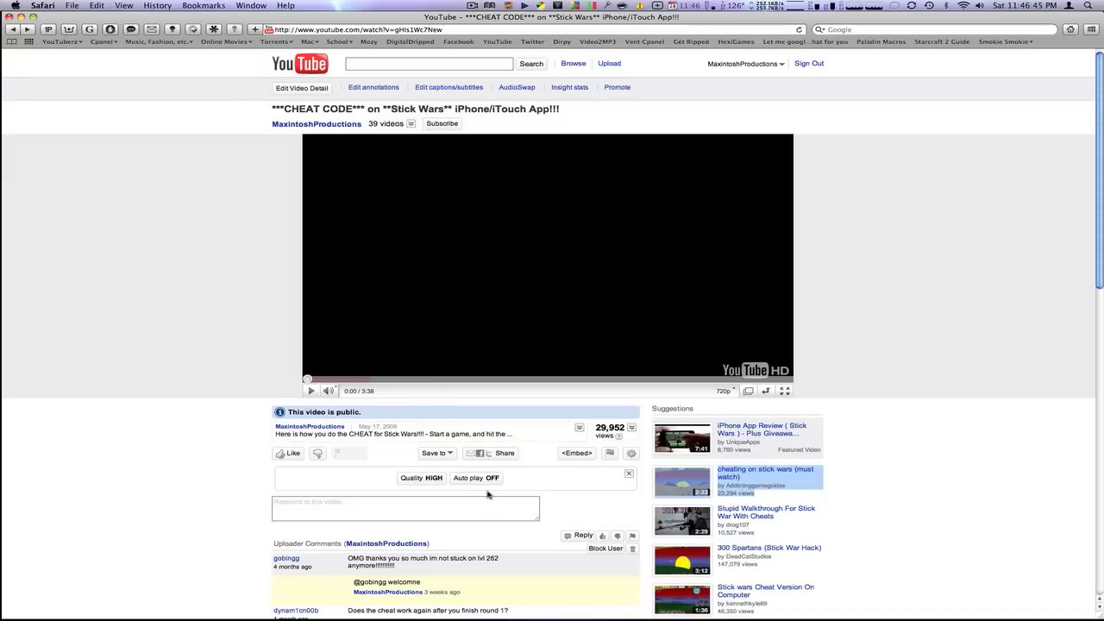
Cycle default Quality back to HIGH, keep Auto play OFF, and close the settings bar
click(429, 480)
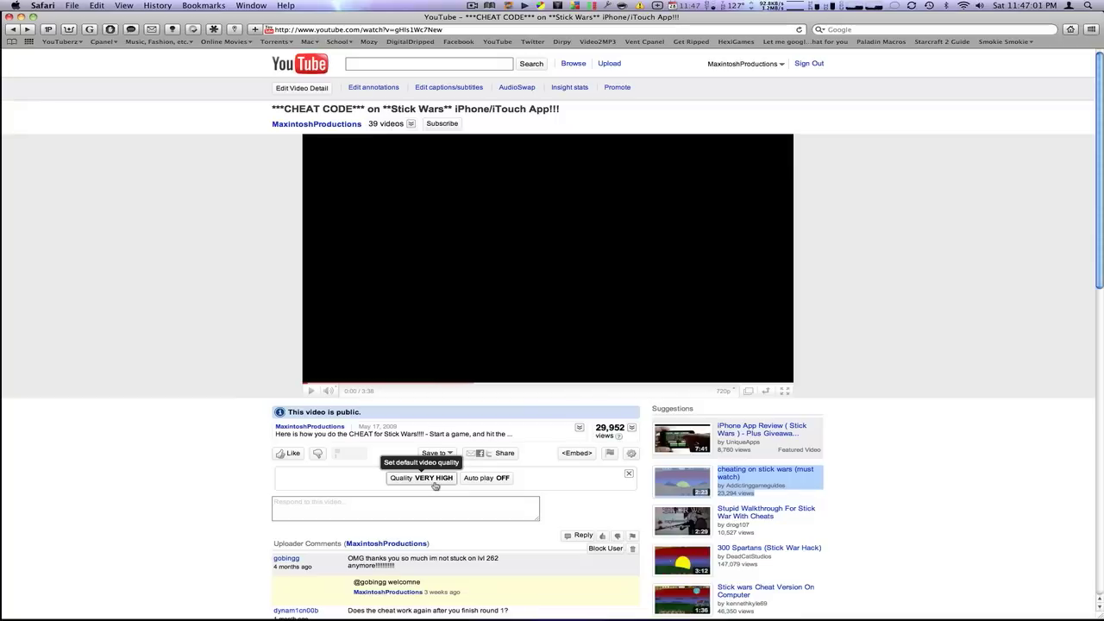
click(435, 485)
click(433, 485)
click(430, 485)
click(419, 484)
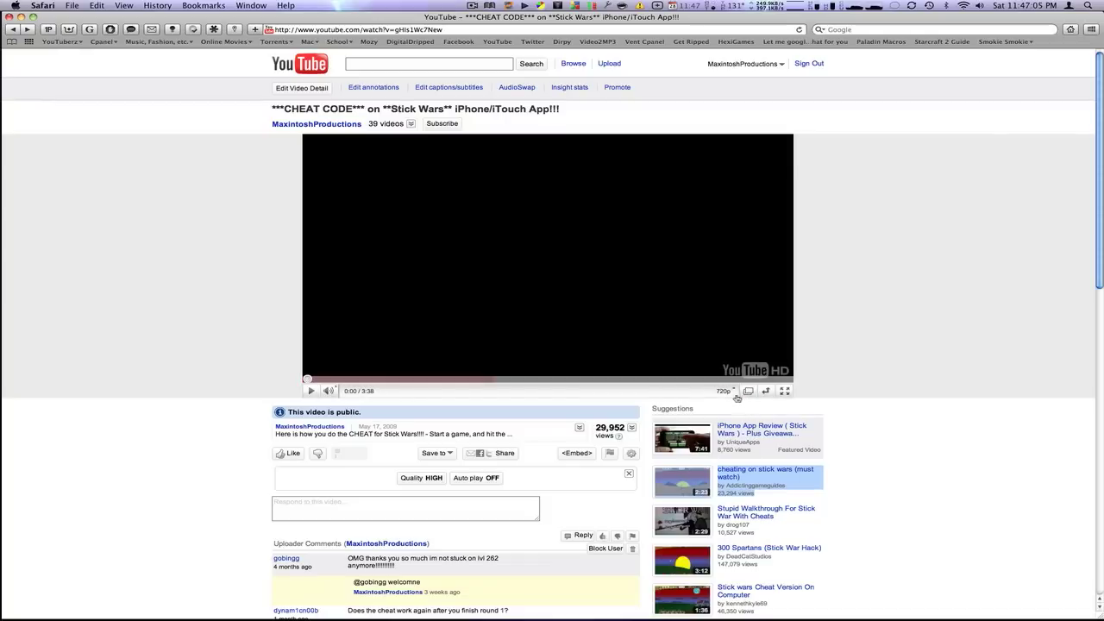
click(732, 395)
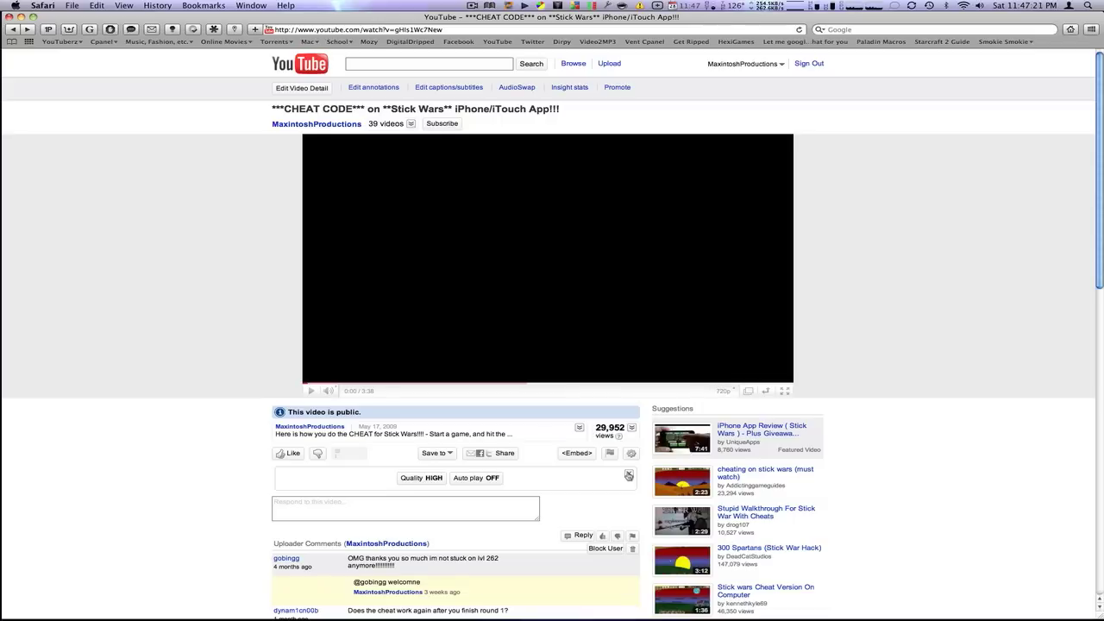
click(629, 475)
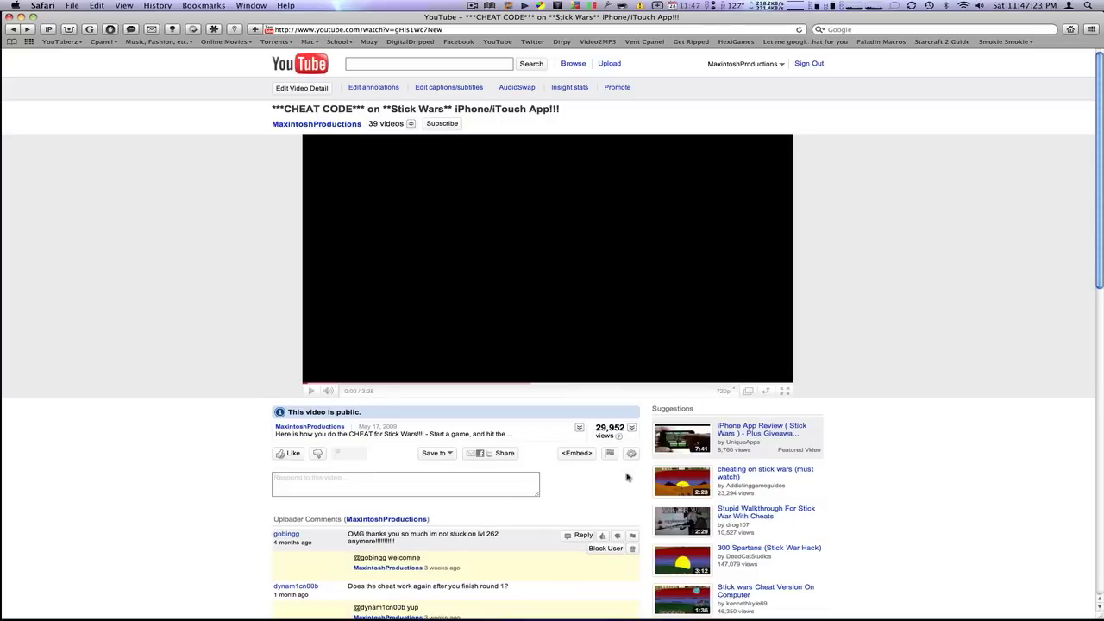
Return to the full Safari window, open Preferences with Cmd+comma, and scroll the Extensions Gallery
key(F9)
click(916, 491)
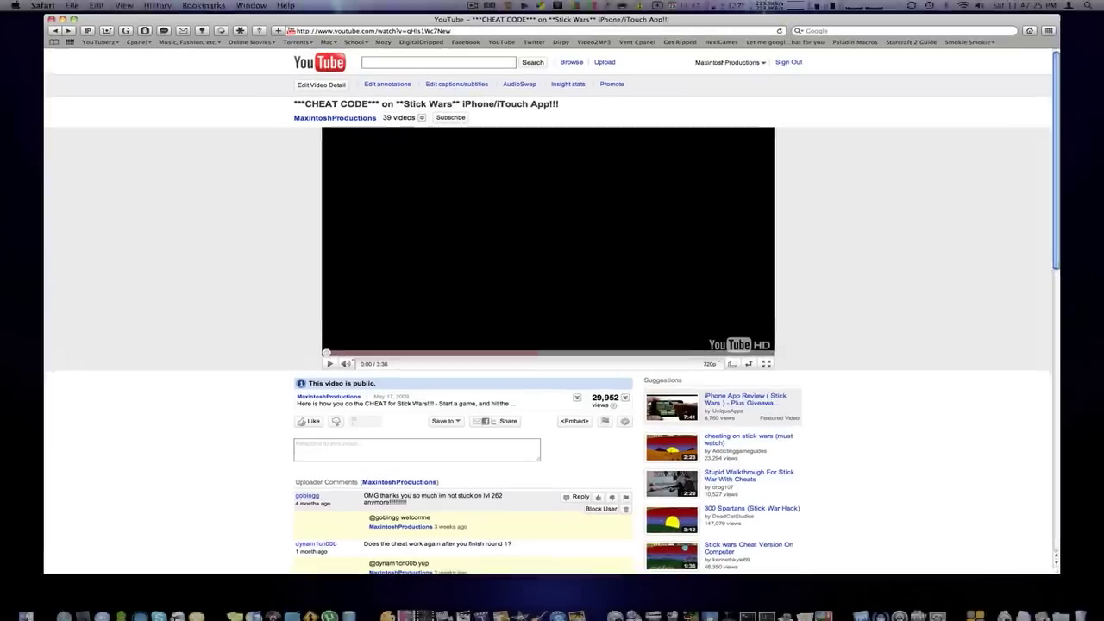
key(super+comma)
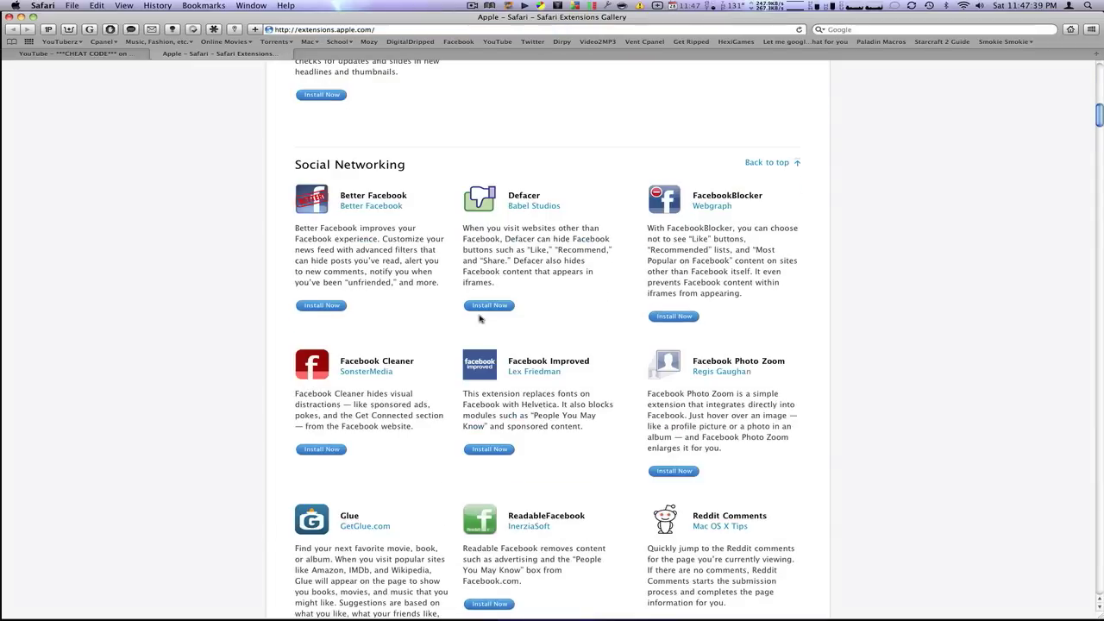
scroll(479, 319, down, 15)
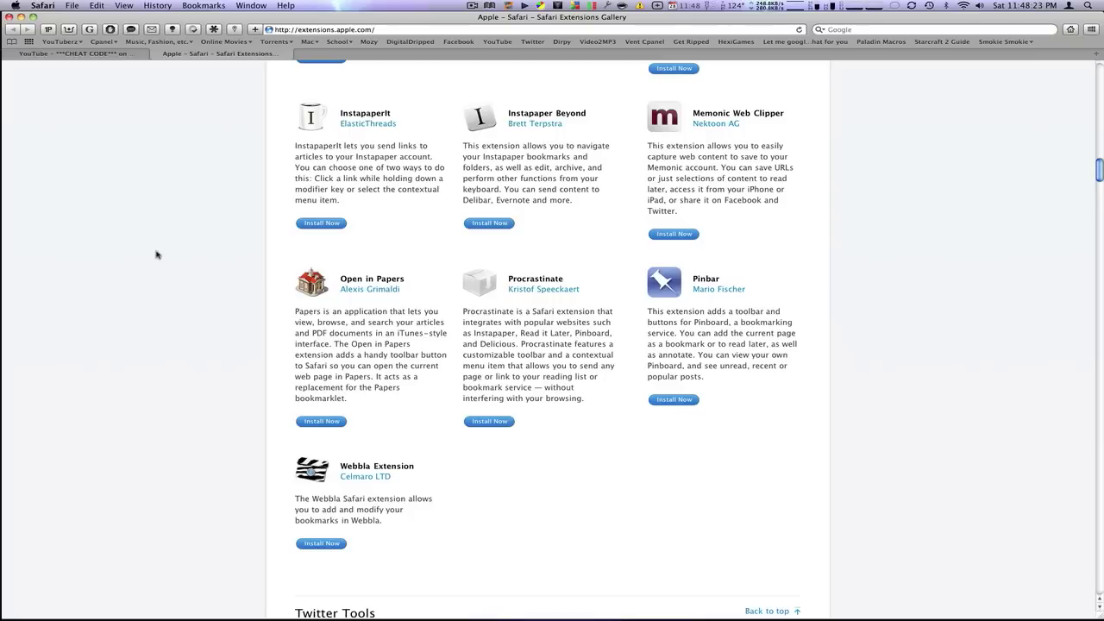
Switch to the YouTube video tab and open the uploader's channel from the link under the title
click(91, 57)
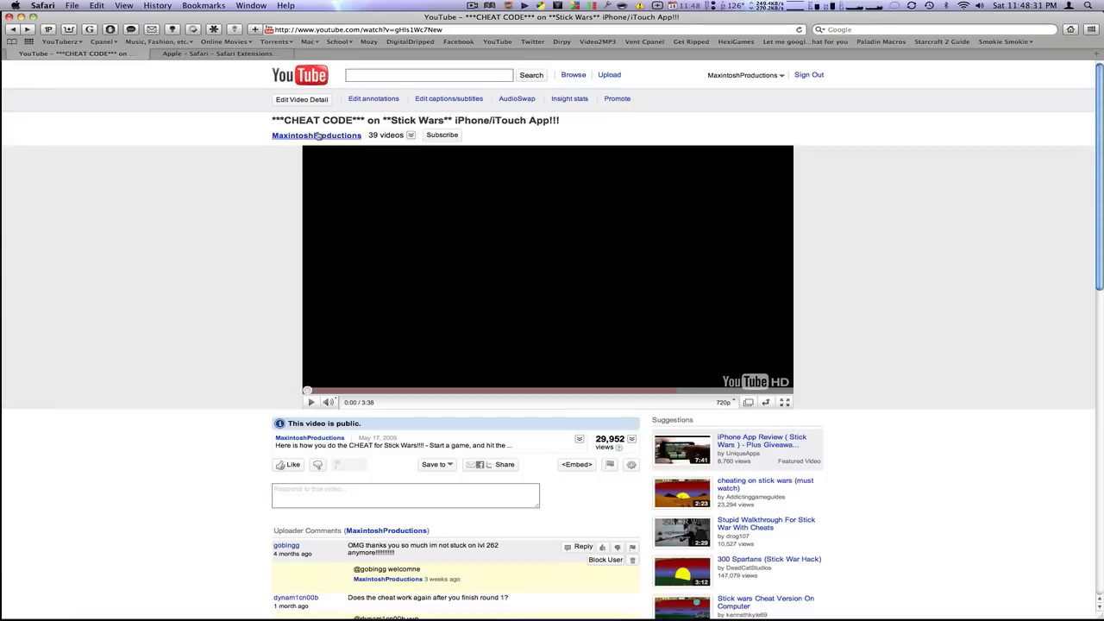
click(319, 136)
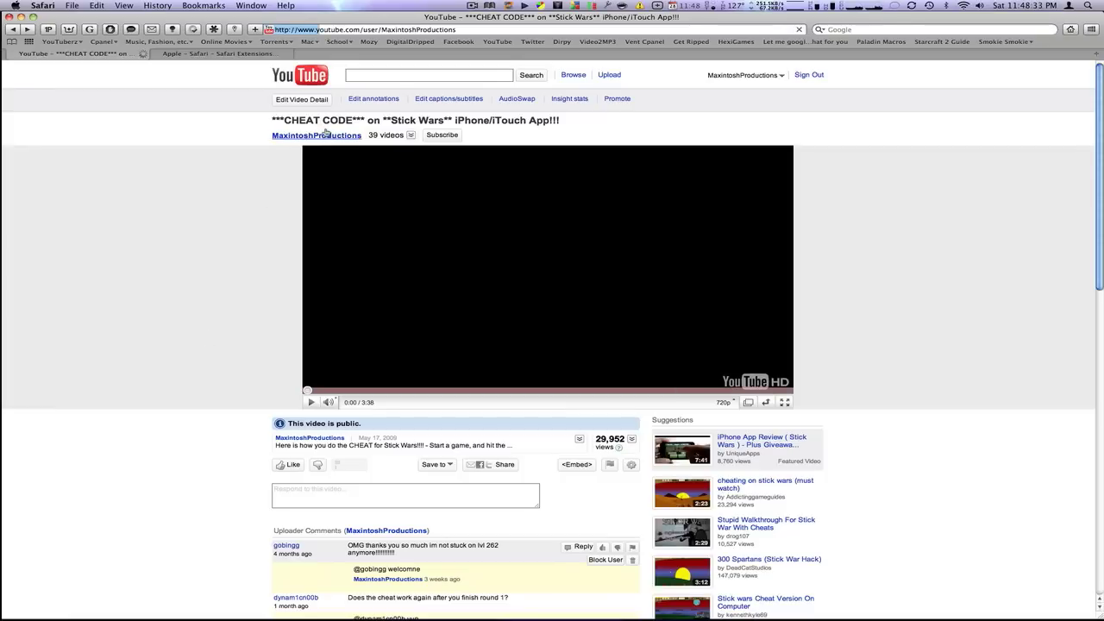